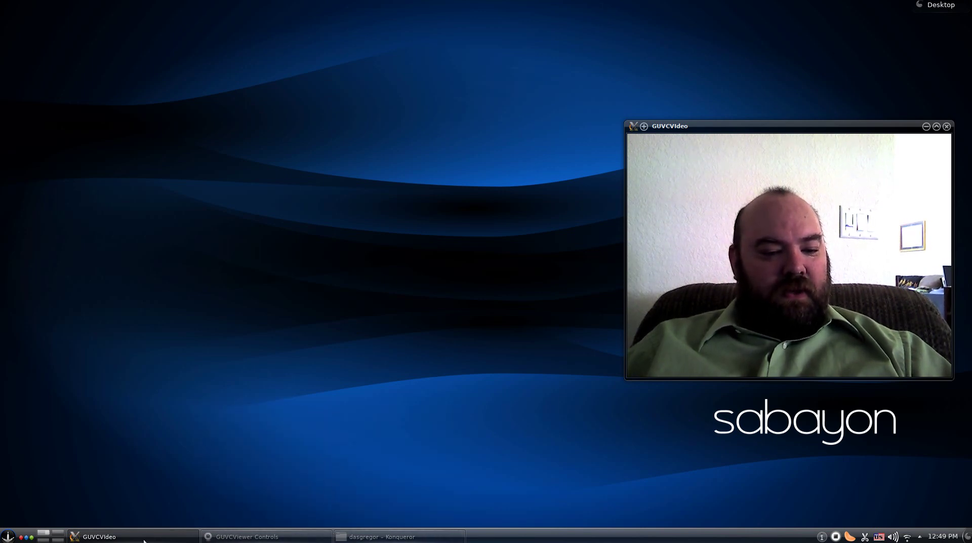
Start the Chromium web browser from the application launcher
{"action": "mouse_move", "coordinate": [146, 539]}
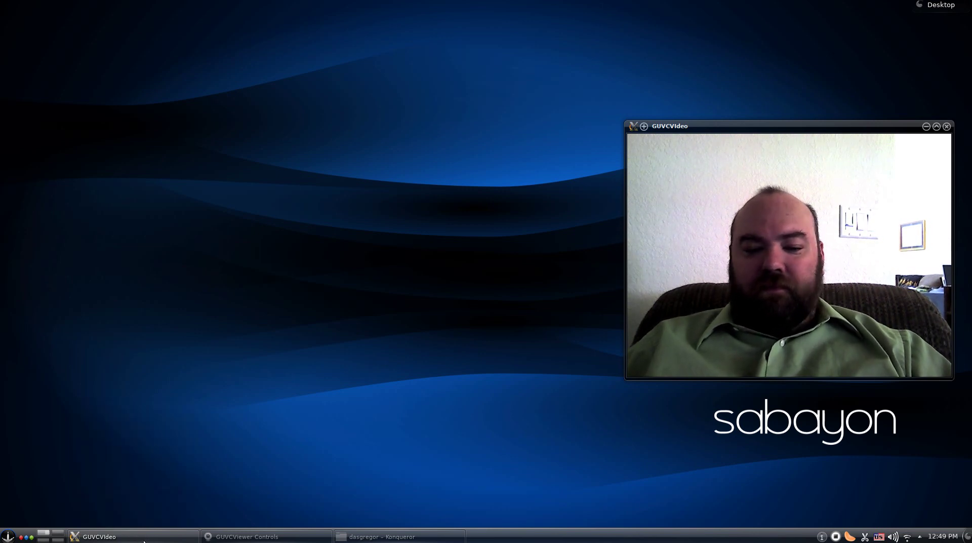
{"action": "left_click", "coordinate": [10, 538]}
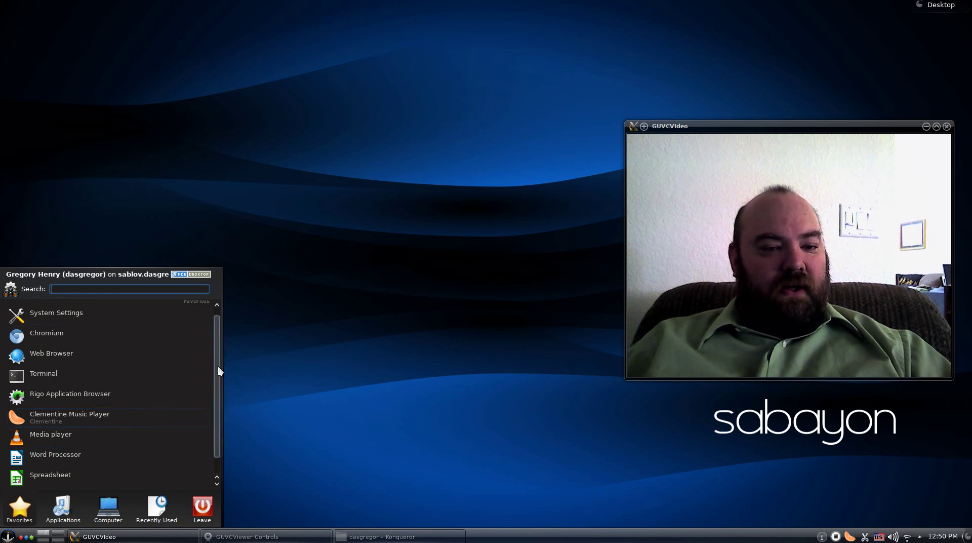
{"action": "scroll", "coordinate": [218, 366], "scroll_direction": "up", "scroll_amount": 1}
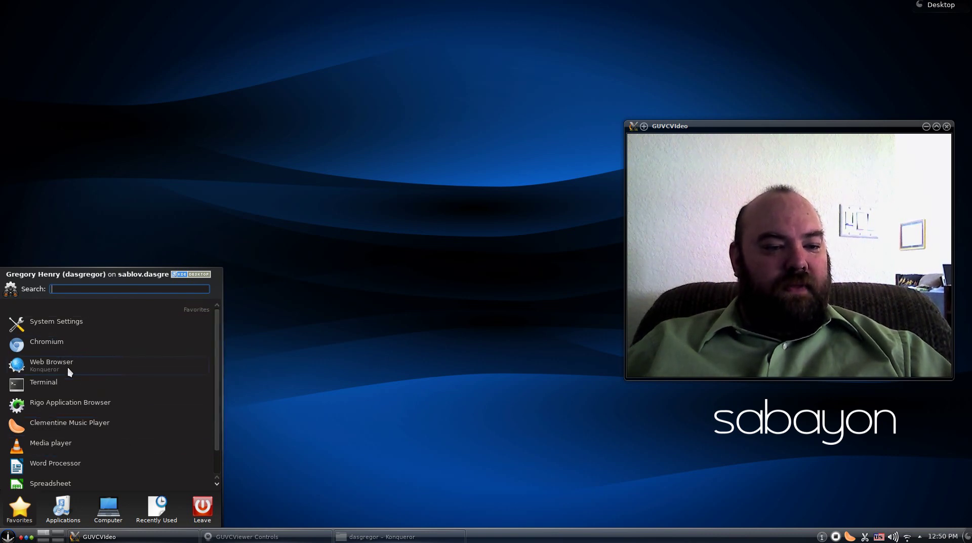
{"action": "left_click", "coordinate": [50, 344]}
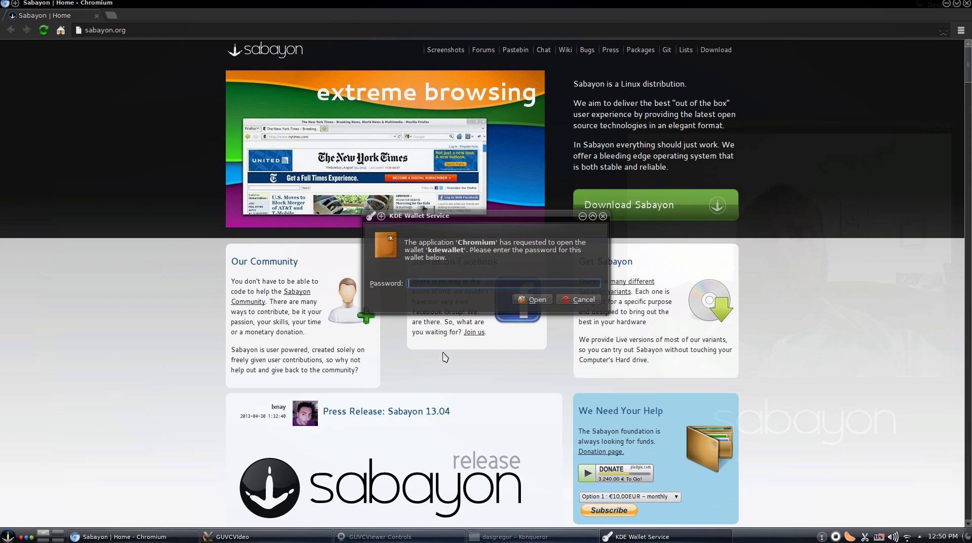
Unlock the wallet with its password, then close the Chromium window
{"action": "type", "text": "******"}
{"action": "key", "text": "Return"}
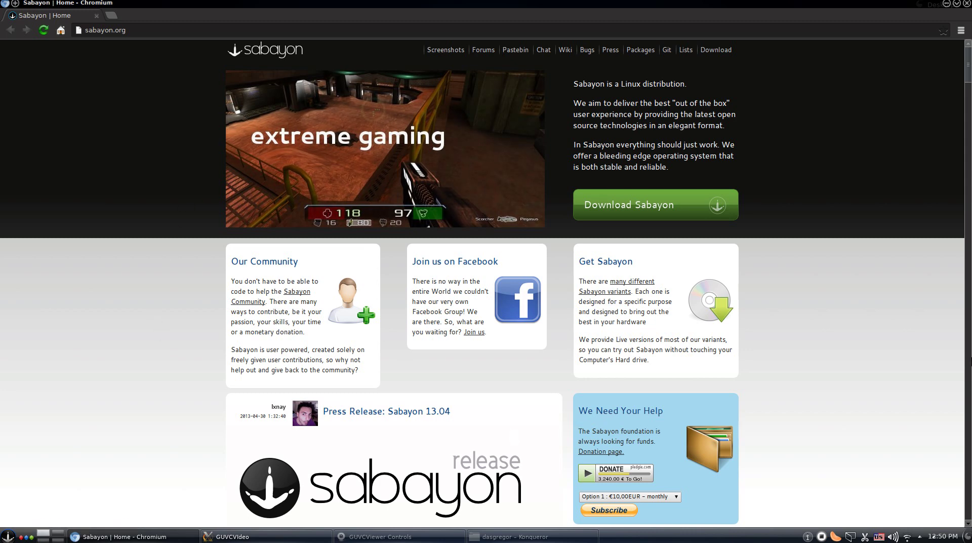
{"action": "left_click_drag", "start_coordinate": [968, 72], "coordinate": [966, 30]}
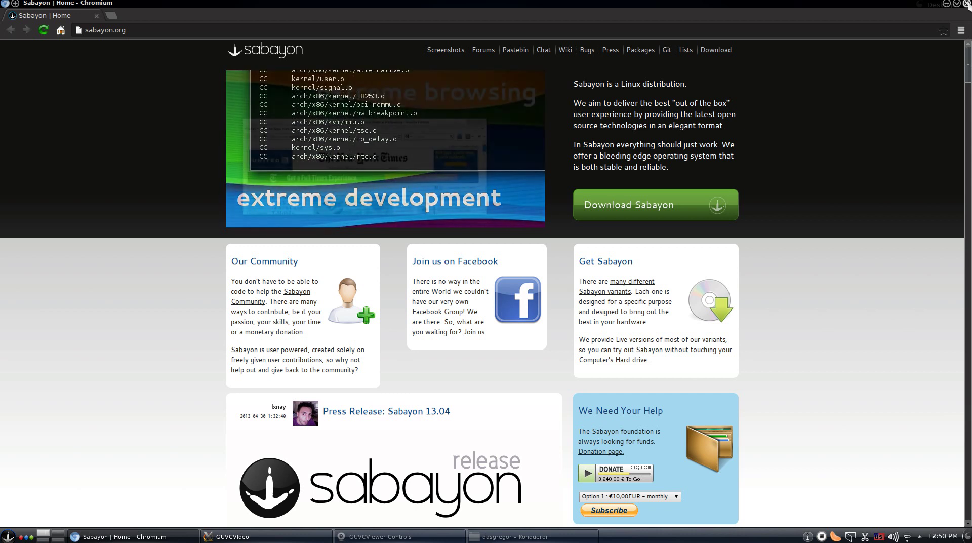
{"action": "left_click", "coordinate": [966, 3]}
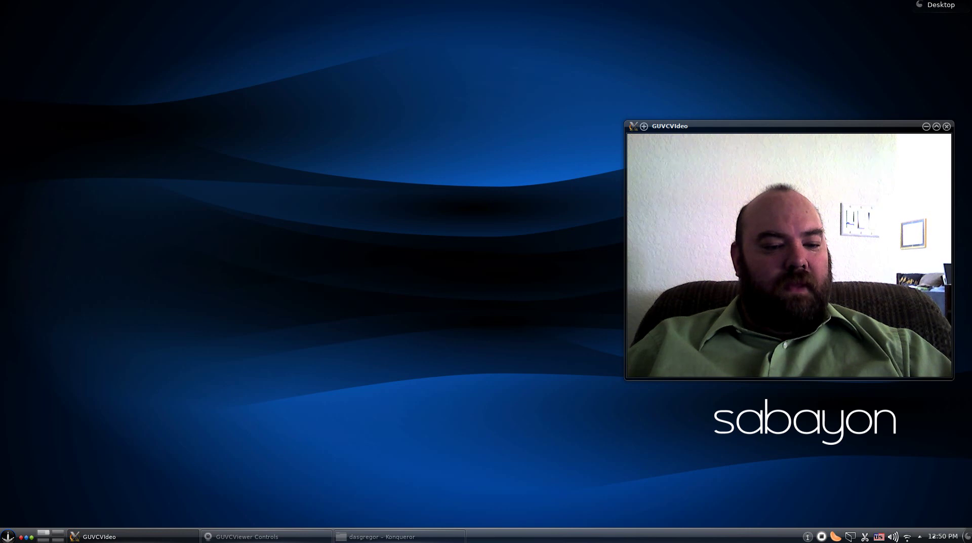
Search the launcher for amarok, then clear the search to return to Favorites
{"action": "left_click", "coordinate": [8, 536]}
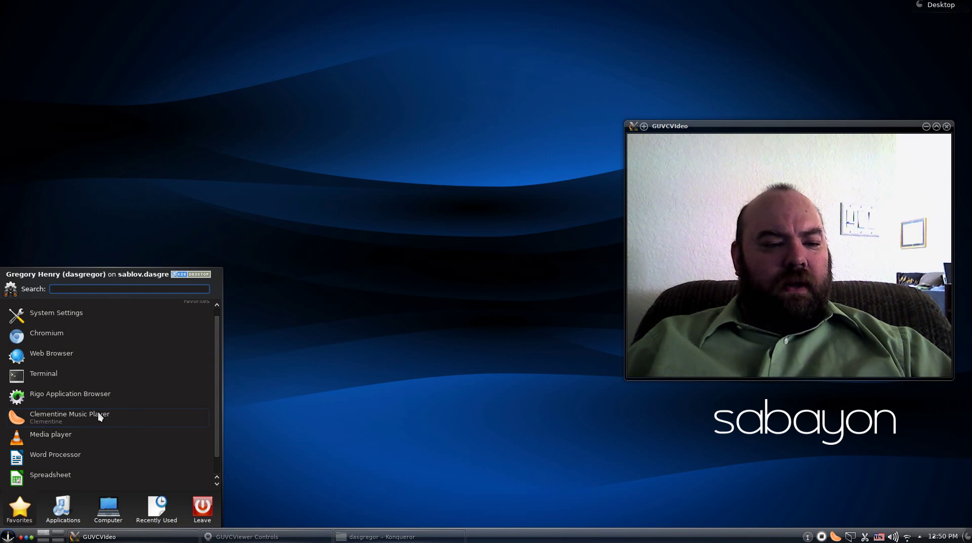
{"action": "type", "text": "amarok"}
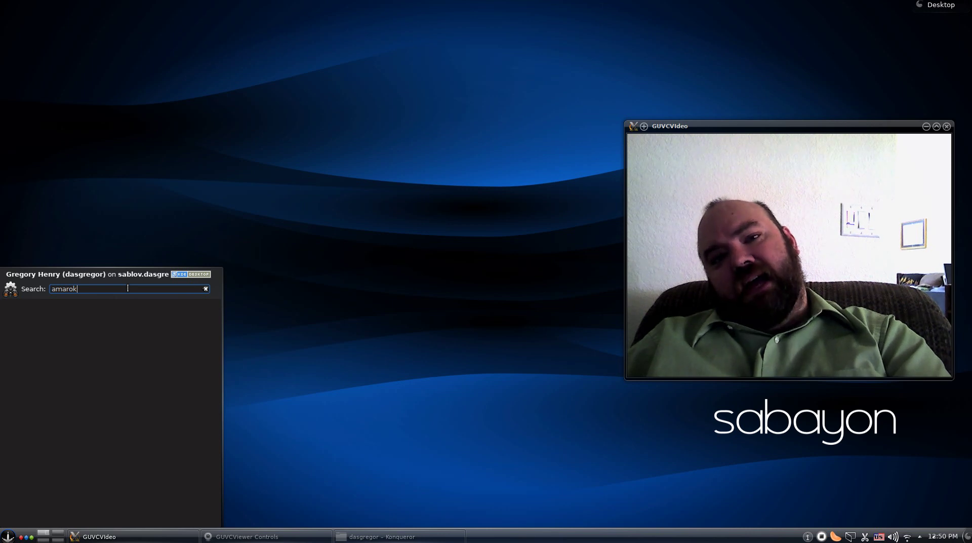
{"action": "key", "text": "BackSpace"}
{"action": "key", "text": "BackSpace"}
{"action": "key", "text": "BackSpace"}
{"action": "key", "text": "BackSpace"}
{"action": "key", "text": "BackSpace"}
{"action": "key", "text": "BackSpace"}
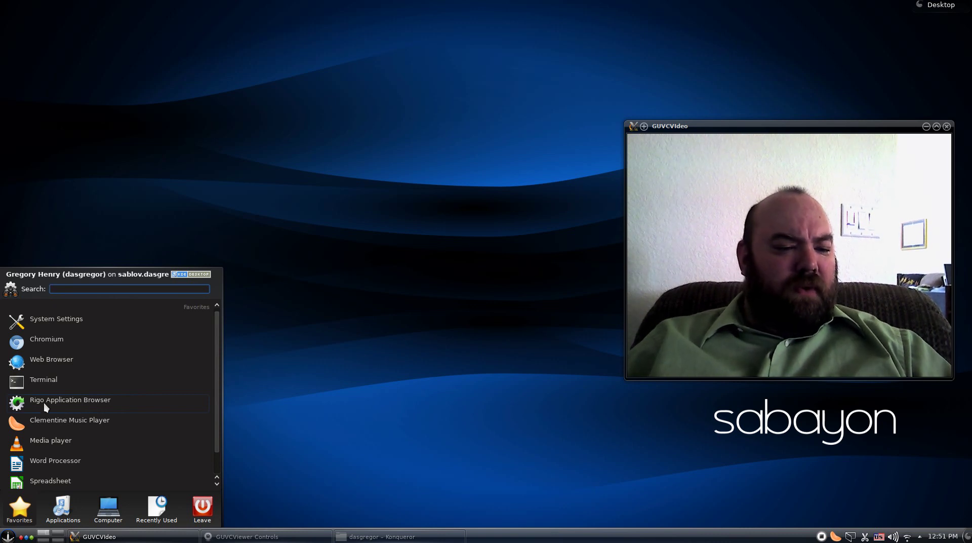
Launch Rigo and search for tuxracer, finding Extreme Tuxracer 0.5_beta as the only result
{"action": "left_click", "coordinate": [87, 403]}
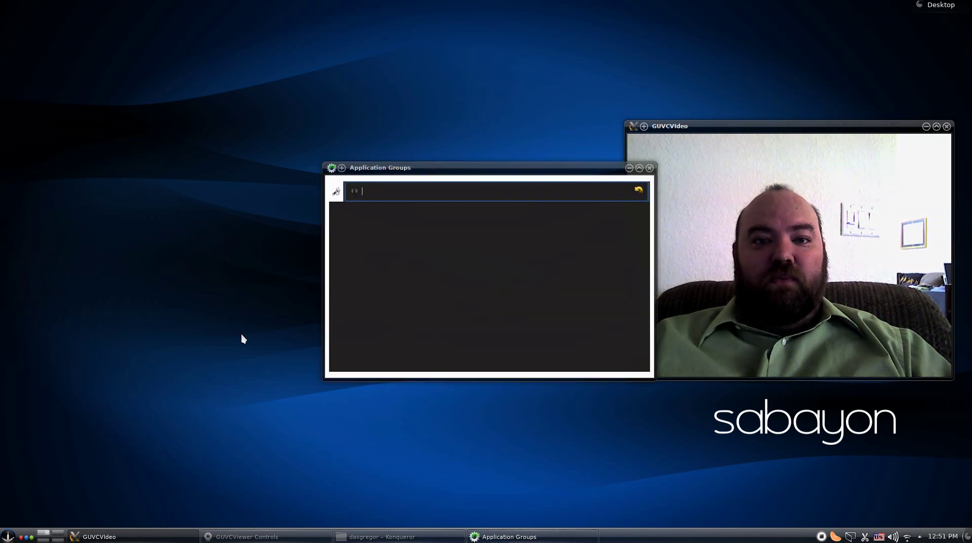
{"action": "left_click_drag", "start_coordinate": [515, 172], "coordinate": [335, 96]}
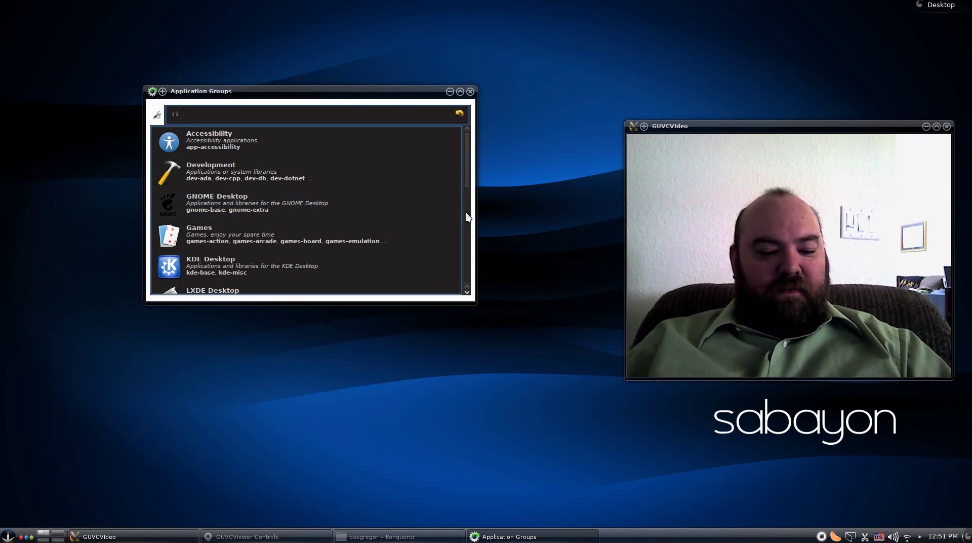
{"action": "type", "text": "tuxrace"}
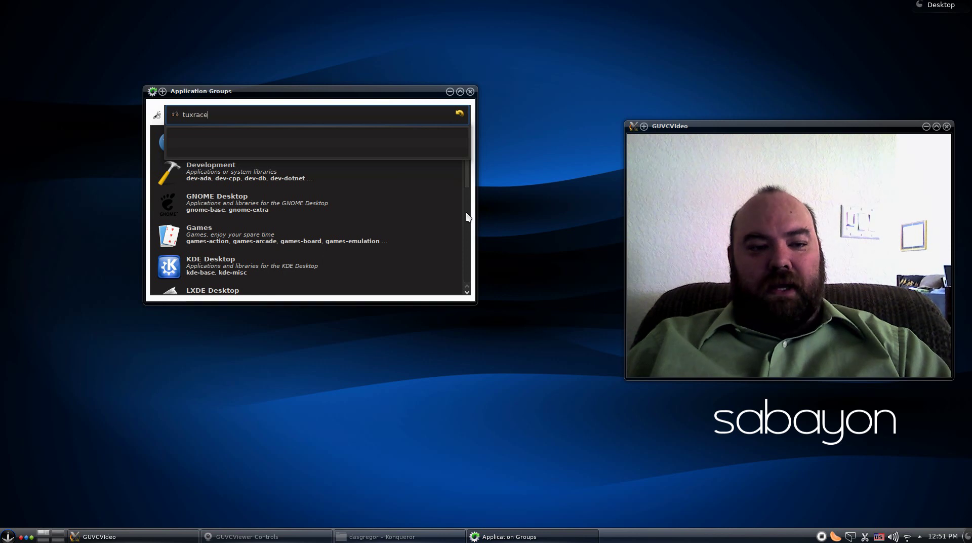
{"action": "type", "text": "r"}
{"action": "key", "text": "Return"}
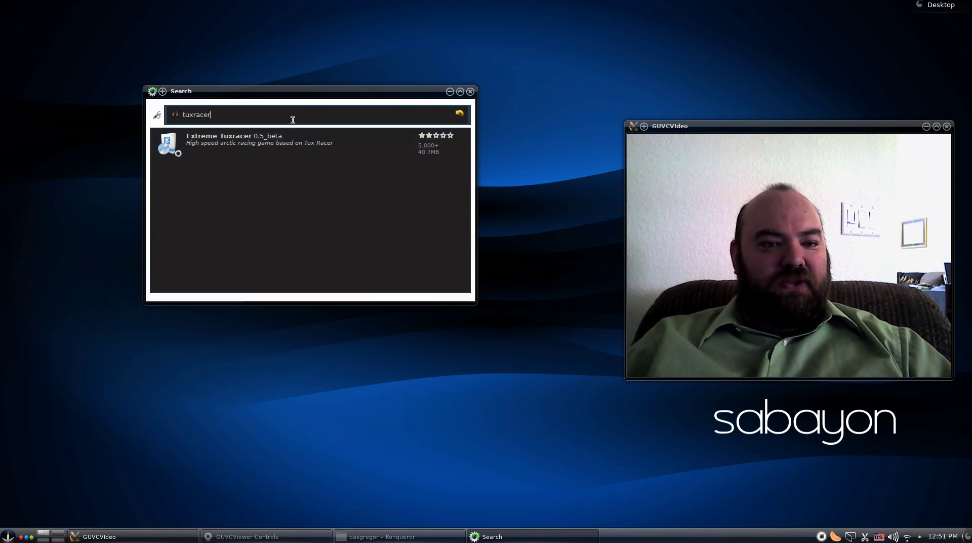
Close Rigo, open Konsole, and run emerge -s tuxr to find the installed extreme-tuxracer 0.5_beta
{"action": "left_click", "coordinate": [470, 91]}
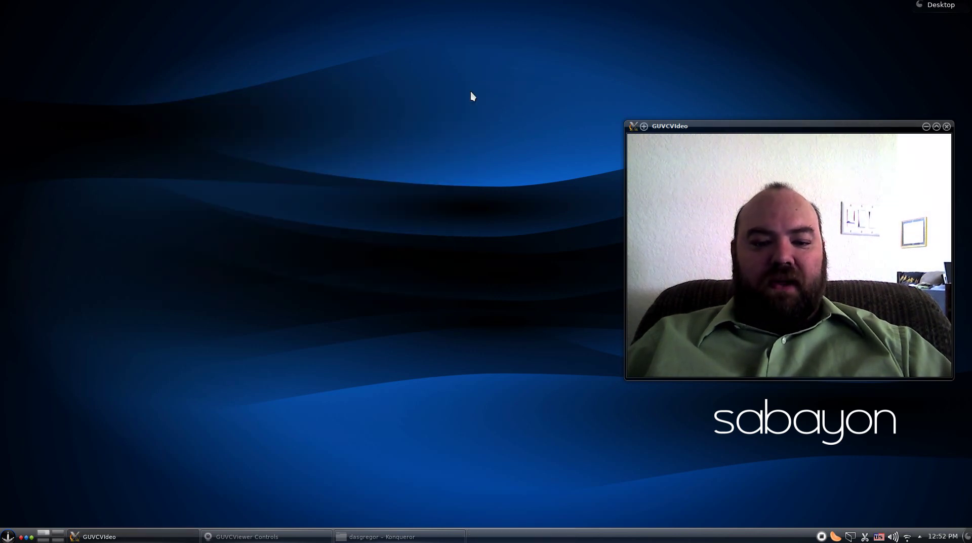
{"action": "left_click", "coordinate": [10, 537]}
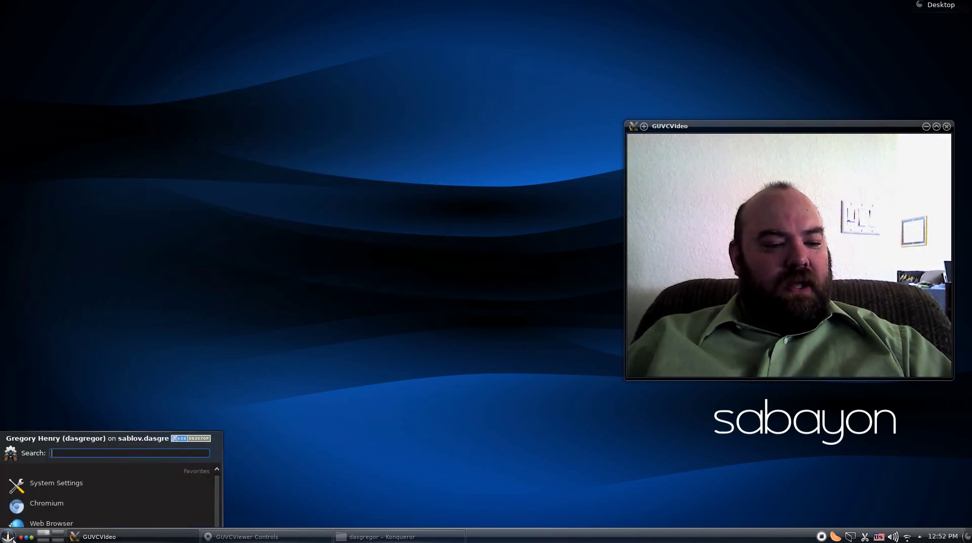
{"action": "left_click", "coordinate": [50, 375]}
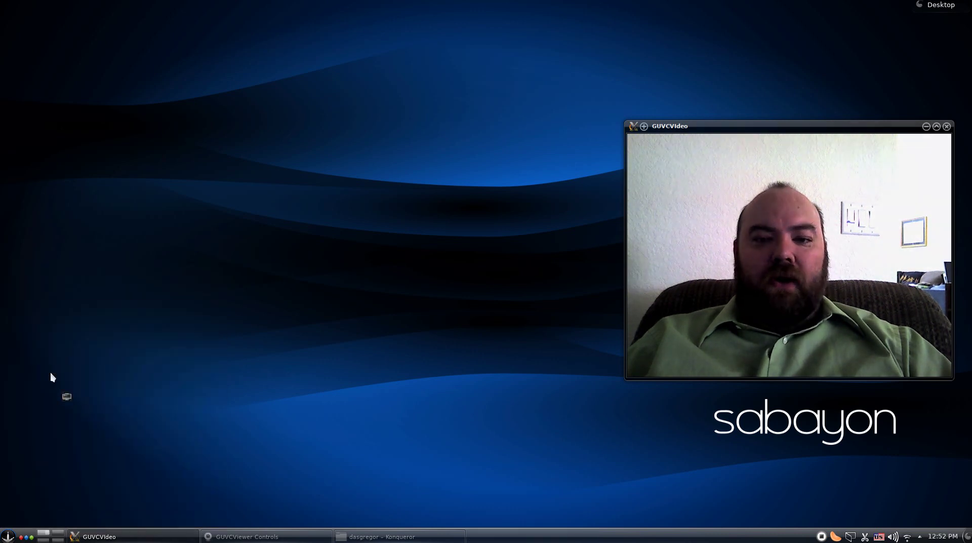
{"action": "left_click_drag", "start_coordinate": [230, 9], "coordinate": [256, 144]}
{"action": "type", "text": "emerge "}
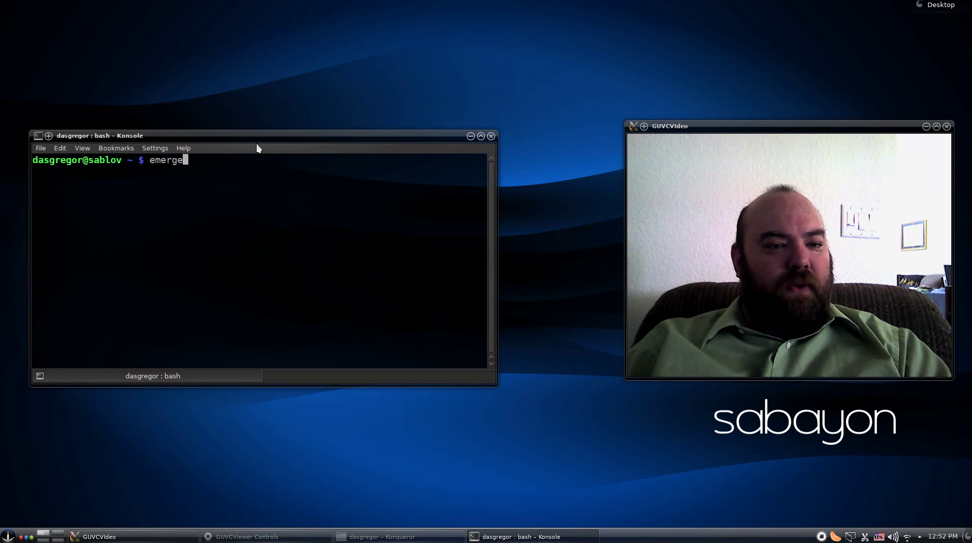
{"action": "type", "text": "-"}
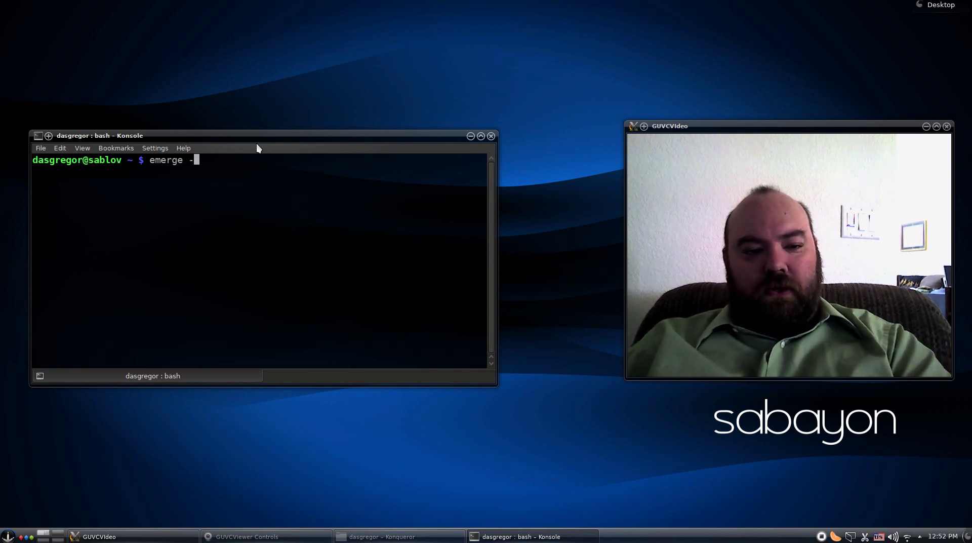
{"action": "type", "text": "s tuxracer"}
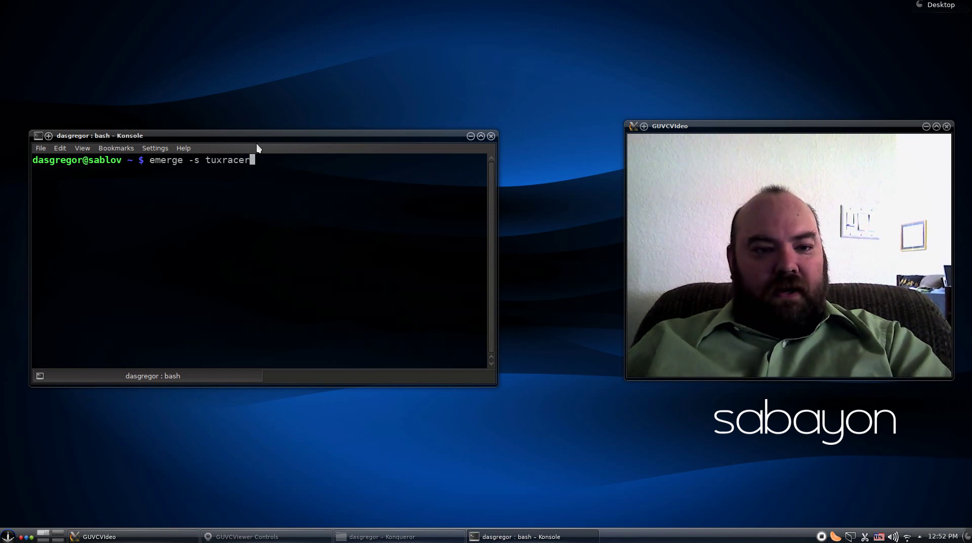
{"action": "key", "text": "Return"}
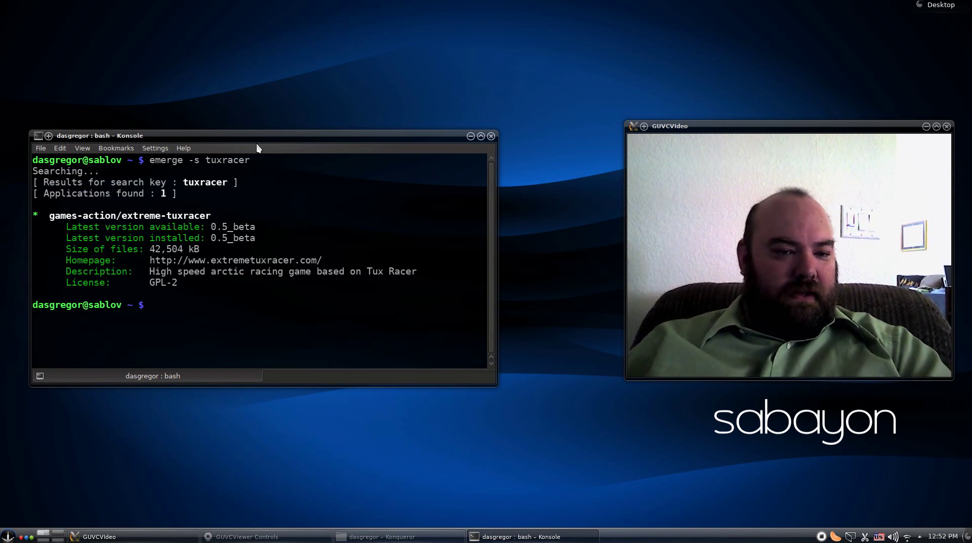
Enter exit in Konsole to end the shell and close the terminal
{"action": "type", "text": "exit"}
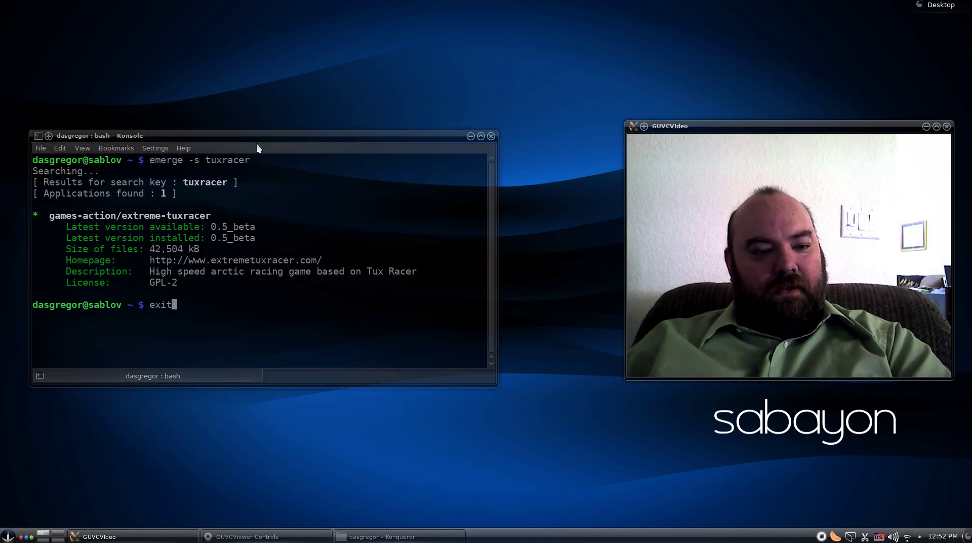
{"action": "key", "text": "Return"}
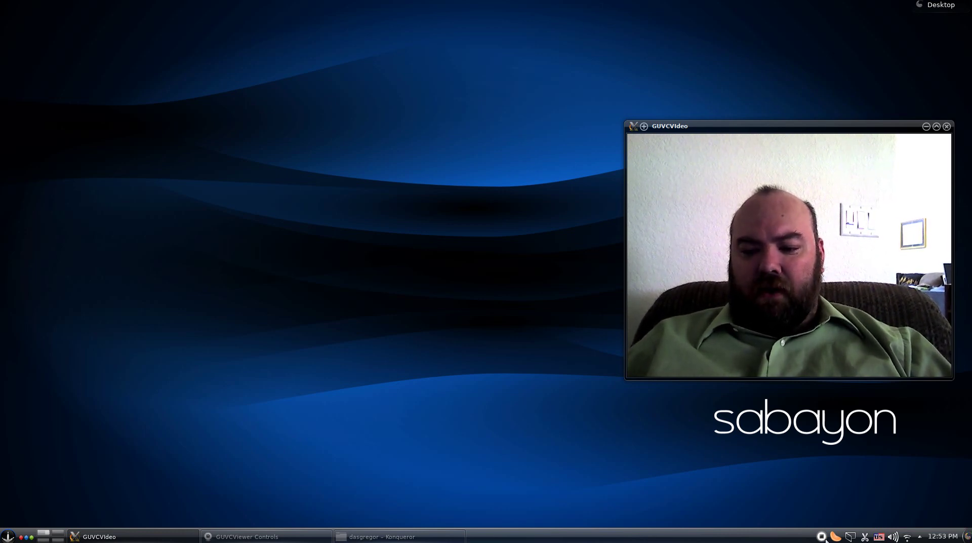
Reveal the hidden tray items and open the Magneto notifier's context menu
{"action": "left_click", "coordinate": [919, 537]}
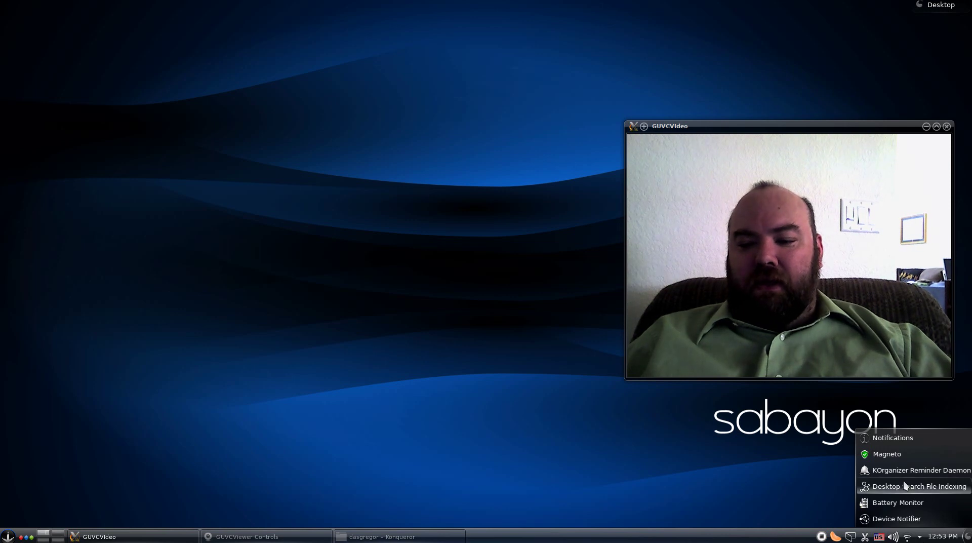
{"action": "right_click", "coordinate": [883, 453]}
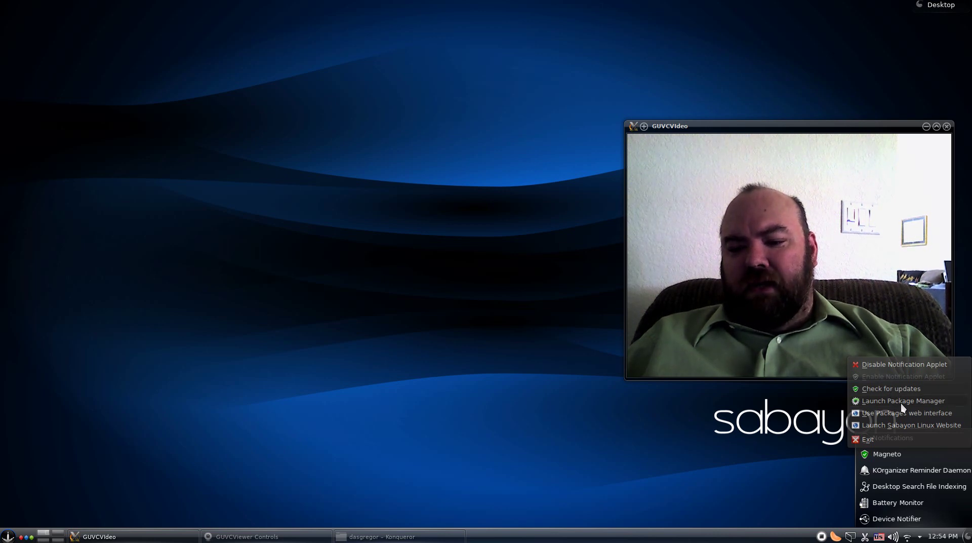
Open and close the package manager, then run Magneto's Check for updates
{"action": "left_click", "coordinate": [899, 403]}
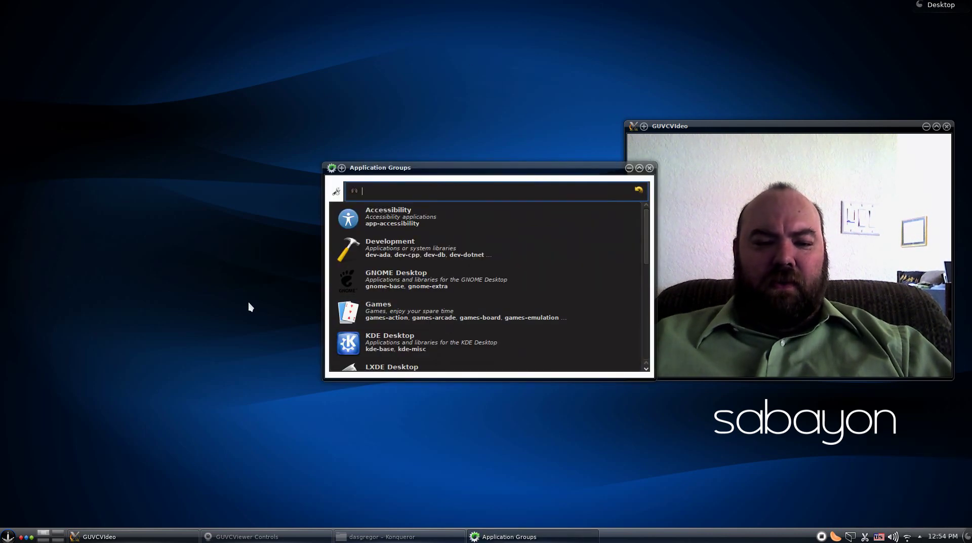
{"action": "left_click", "coordinate": [649, 168]}
{"action": "left_click", "coordinate": [920, 538]}
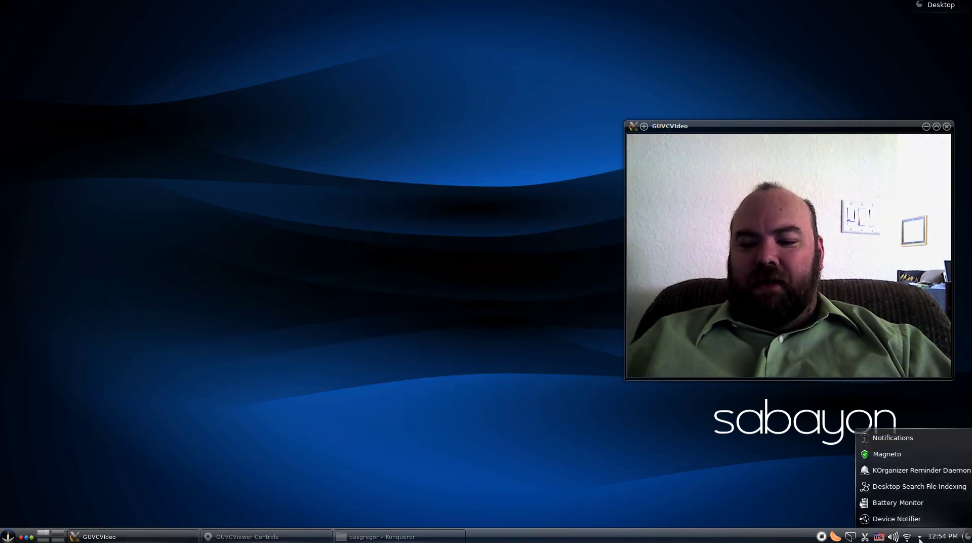
{"action": "right_click", "coordinate": [899, 454]}
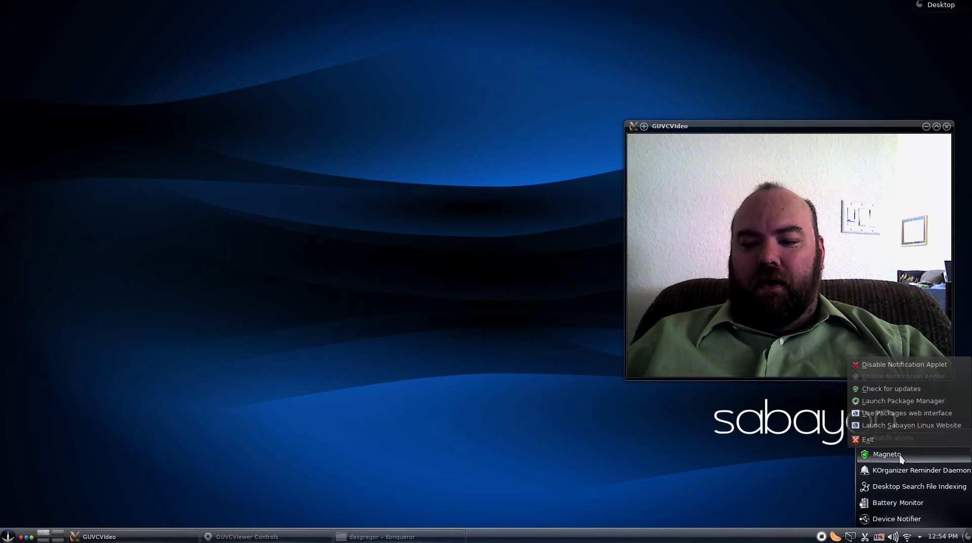
{"action": "left_click", "coordinate": [882, 389]}
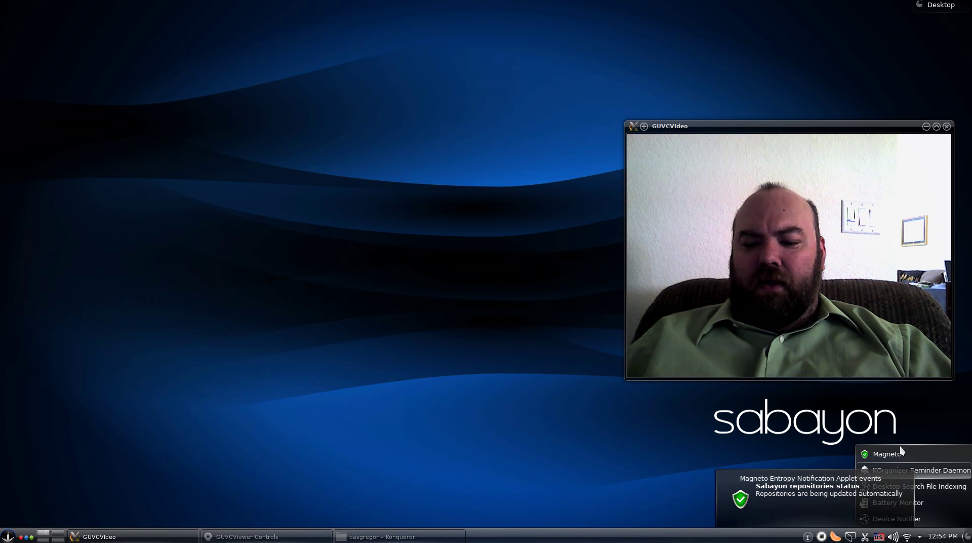
From Magneto's menu, launch the package manager to show its Application Groups
{"action": "left_click", "coordinate": [886, 453]}
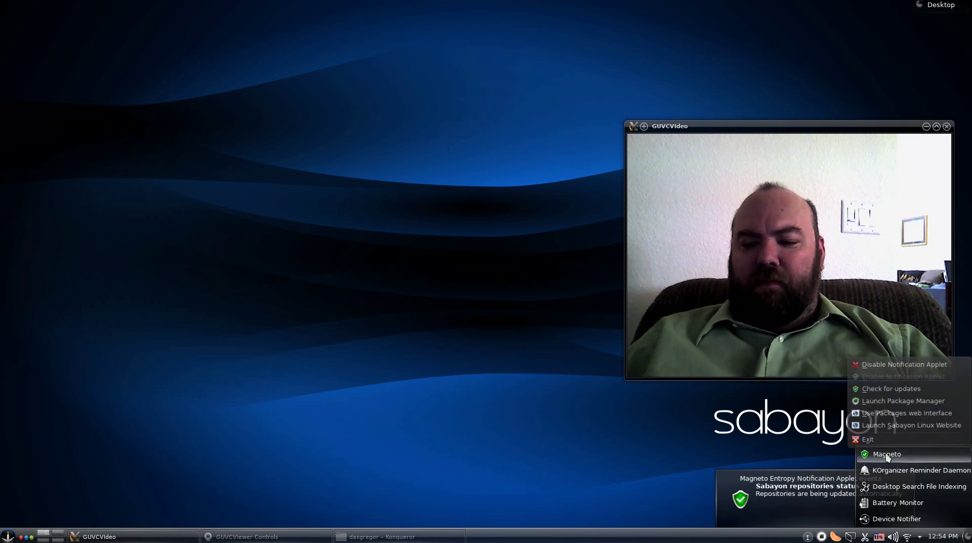
{"action": "left_click", "coordinate": [880, 424]}
{"action": "left_click", "coordinate": [886, 453]}
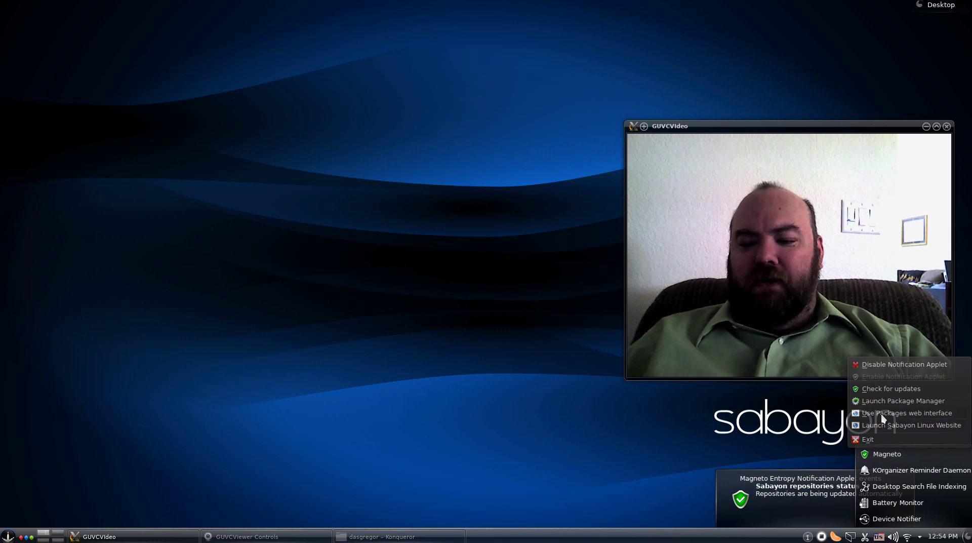
{"action": "left_click", "coordinate": [881, 414]}
{"action": "left_click", "coordinate": [880, 455]}
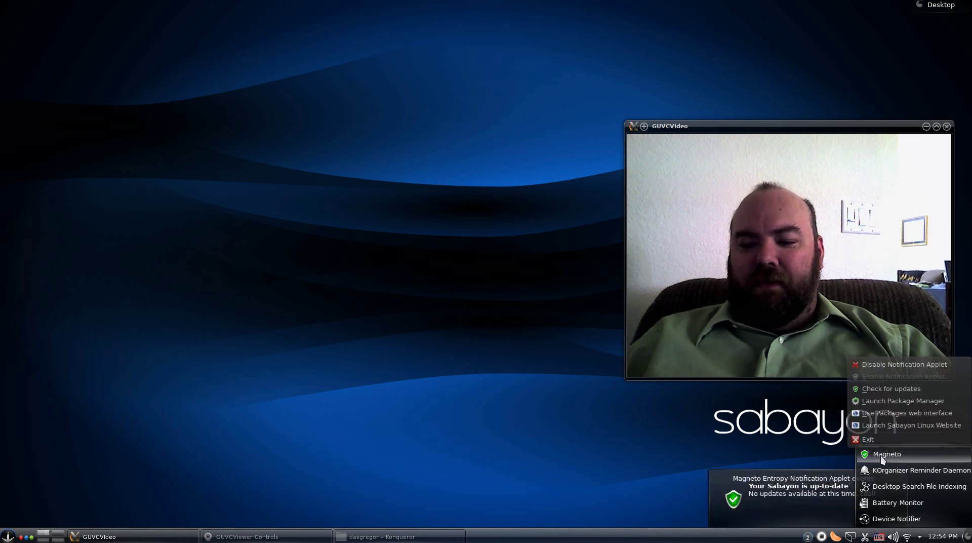
{"action": "left_click", "coordinate": [895, 401]}
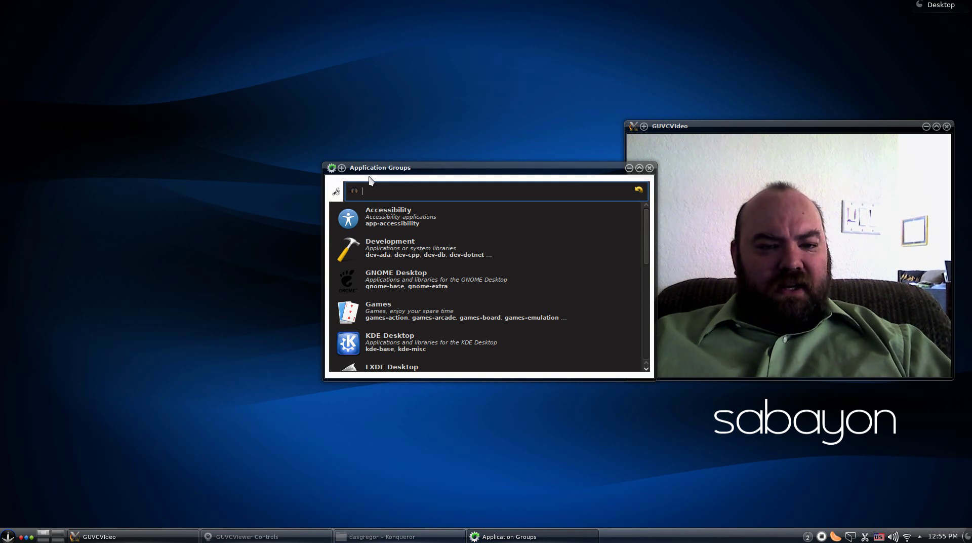
Scroll the Application Groups list down to XFCE Desktop, then close the window
{"action": "left_click_drag", "start_coordinate": [341, 169], "coordinate": [253, 158]}
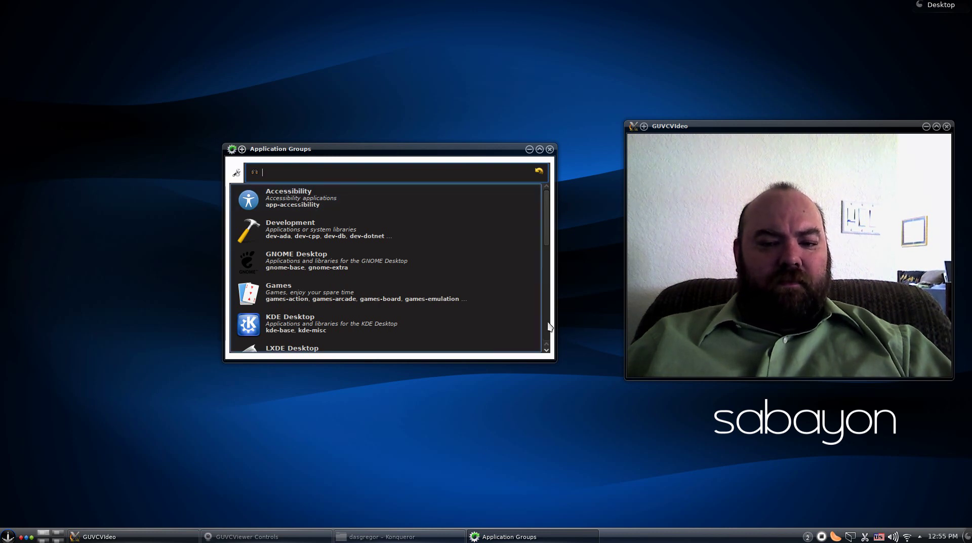
{"action": "scroll", "coordinate": [547, 326], "scroll_direction": "down", "scroll_amount": 5}
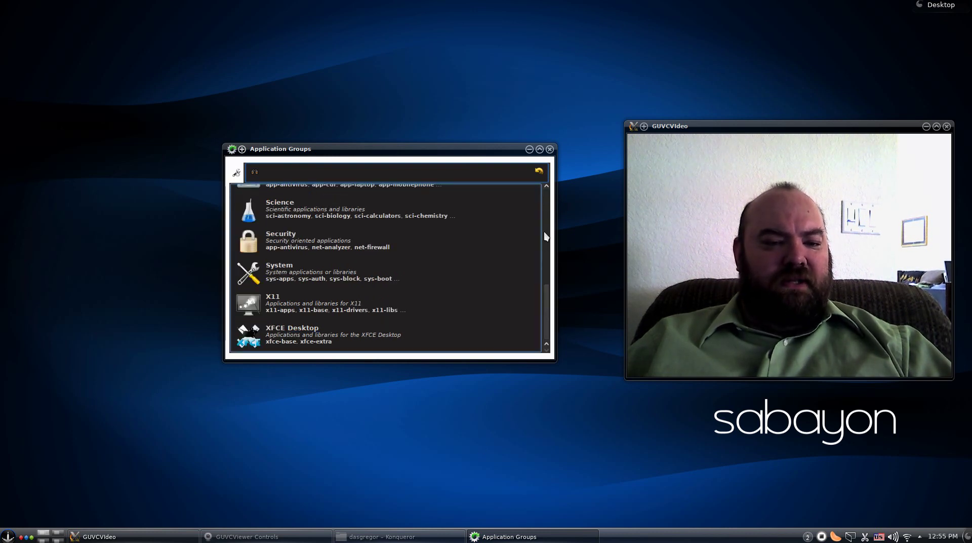
{"action": "left_click", "coordinate": [549, 150]}
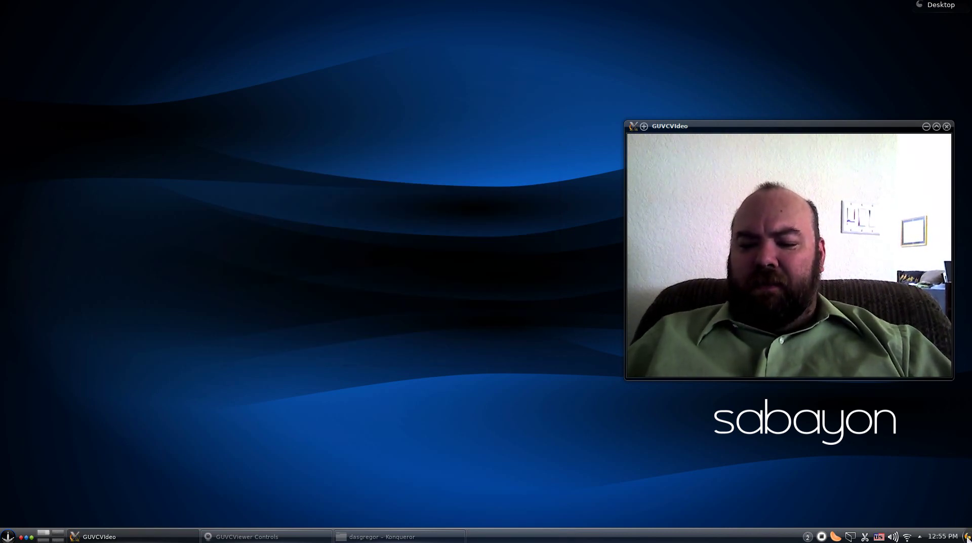
{"action": "right_click", "coordinate": [230, 533]}
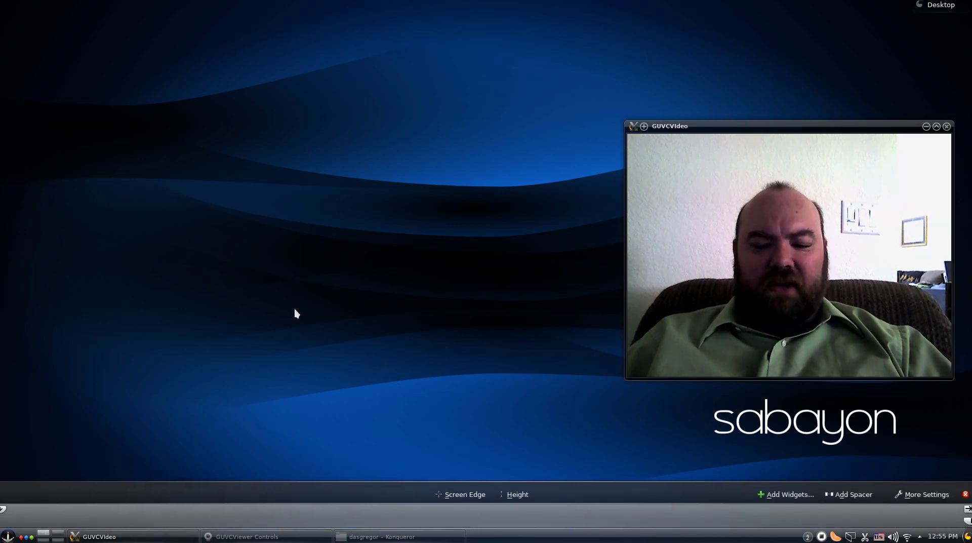
{"action": "left_click", "coordinate": [966, 495]}
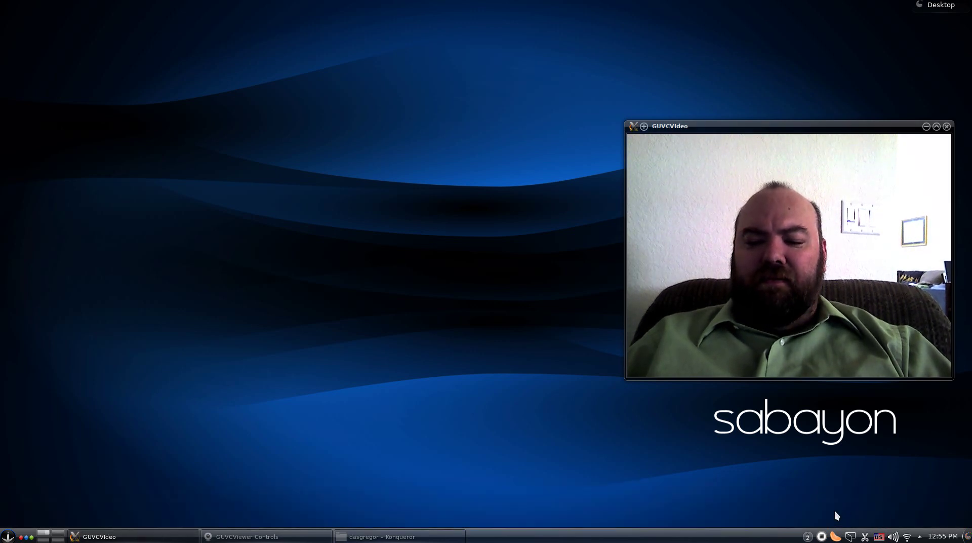
{"action": "left_click", "coordinate": [8, 536]}
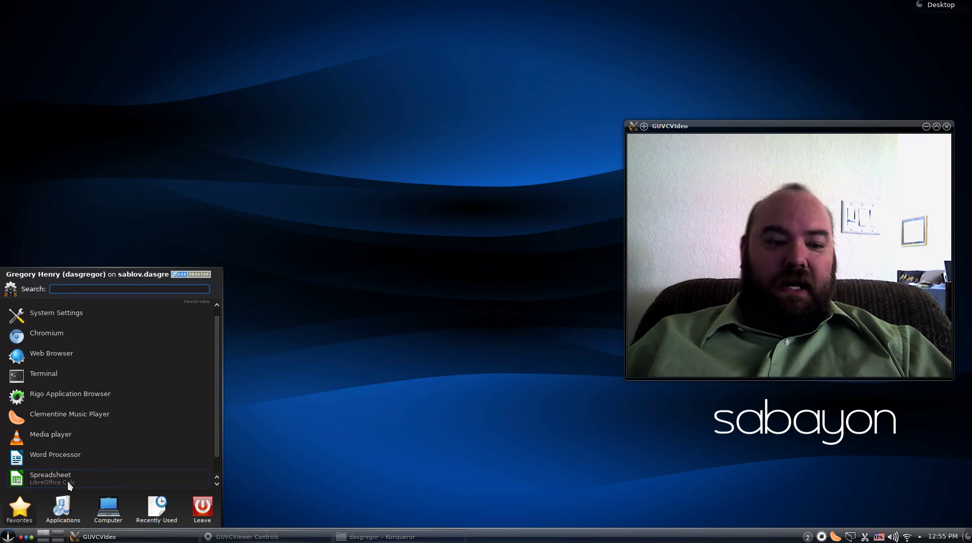
{"action": "left_click", "coordinate": [63, 509]}
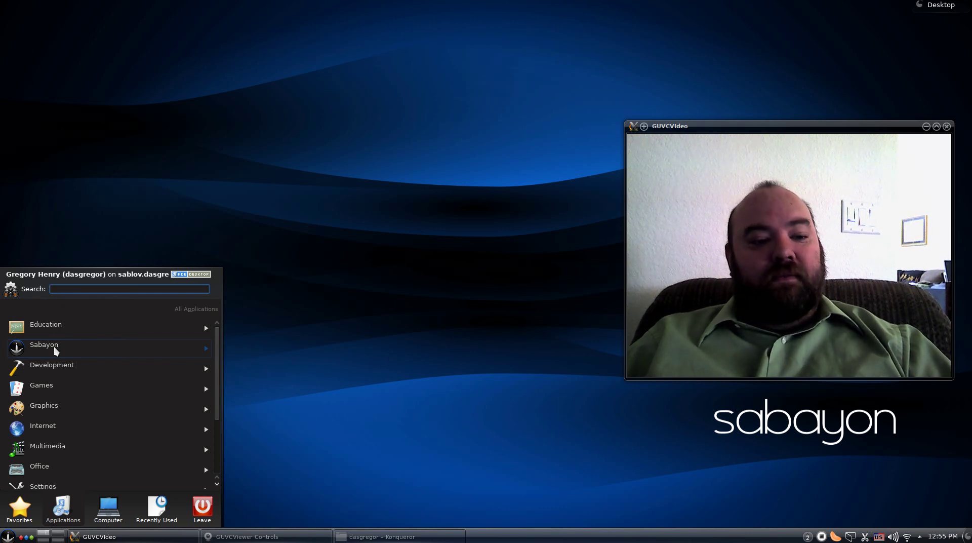
{"action": "left_click", "coordinate": [54, 346]}
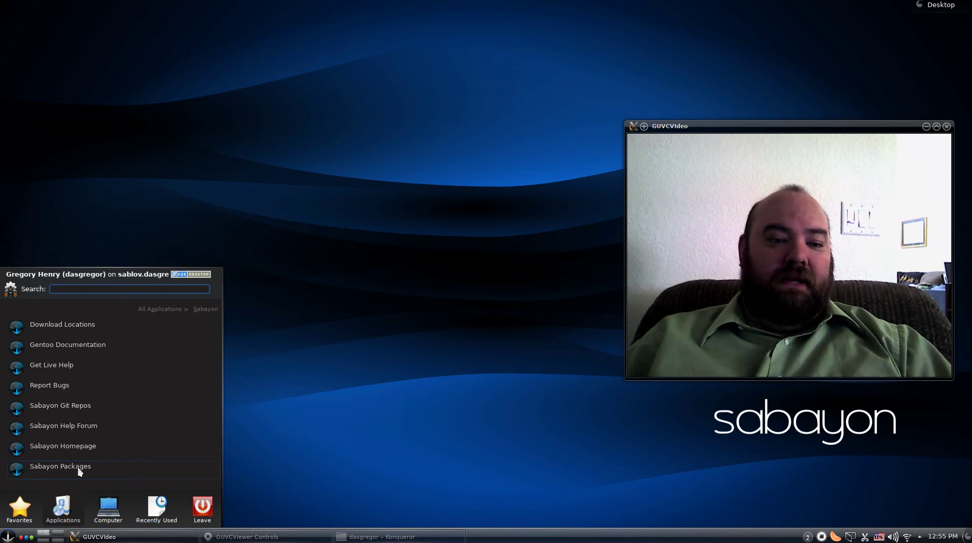
{"action": "left_click", "coordinate": [326, 361]}
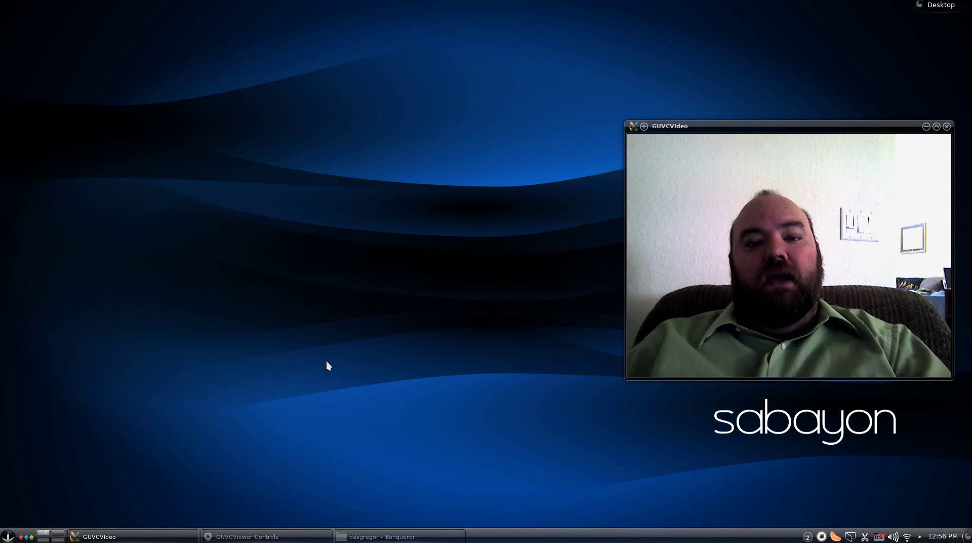